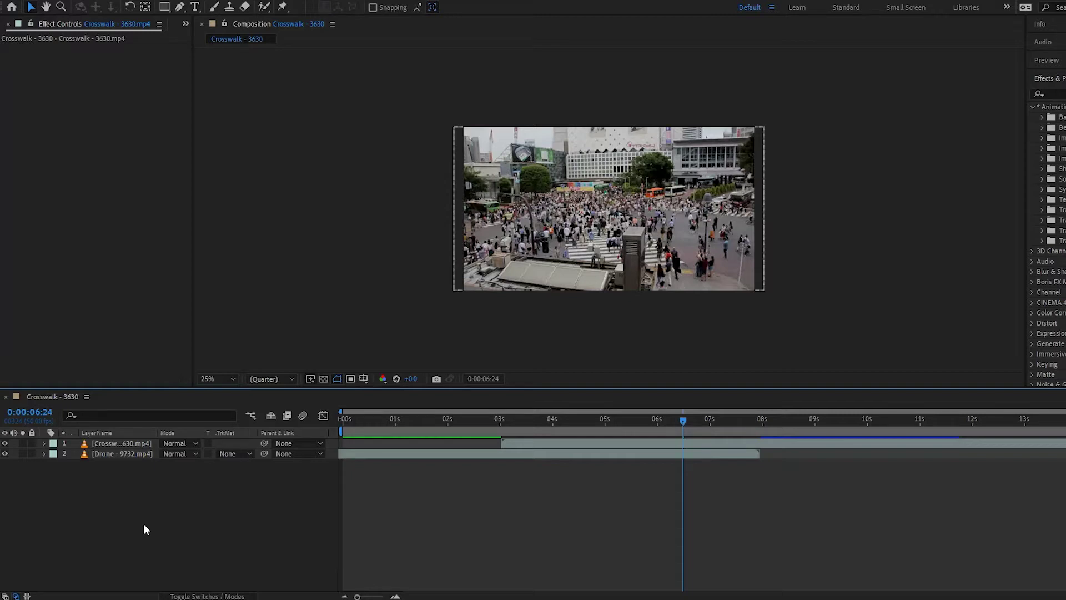
# - Apply the Behaviors preset Fade In Over Layer Below to the Crosswalk layer, adding Solid Composite
pyautogui.click(99, 443)
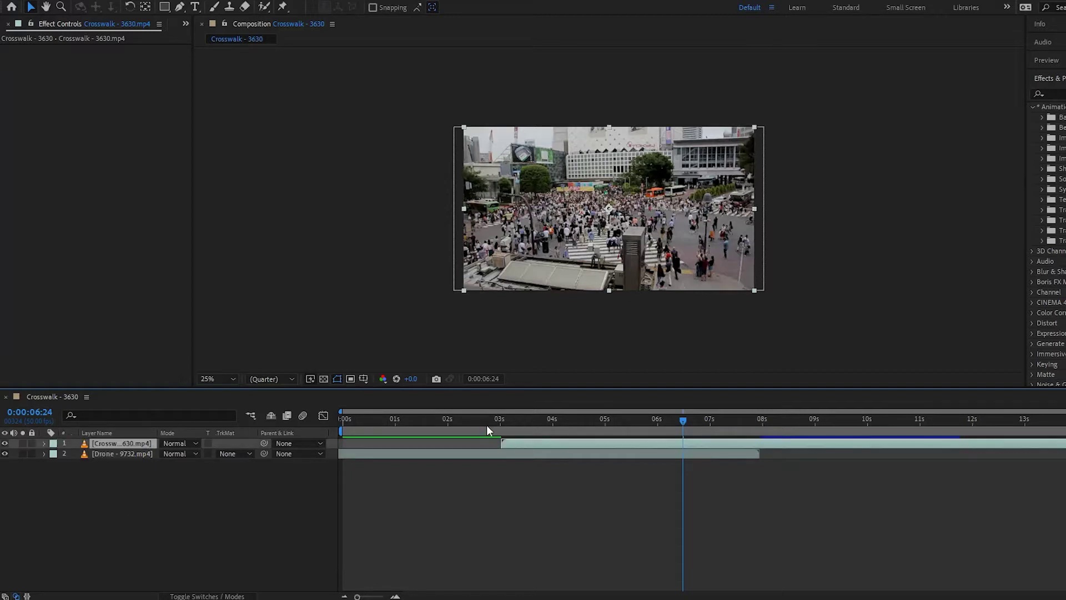
pyautogui.moveTo(486, 421); pyautogui.dragTo(559, 451)
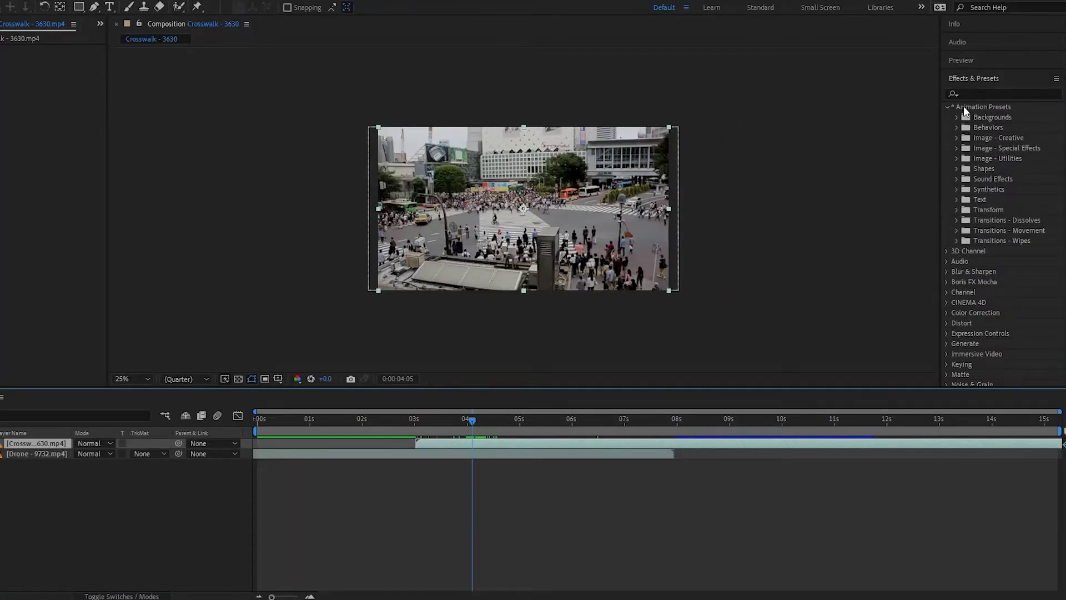
pyautogui.click(964, 106)
pyautogui.click(946, 106)
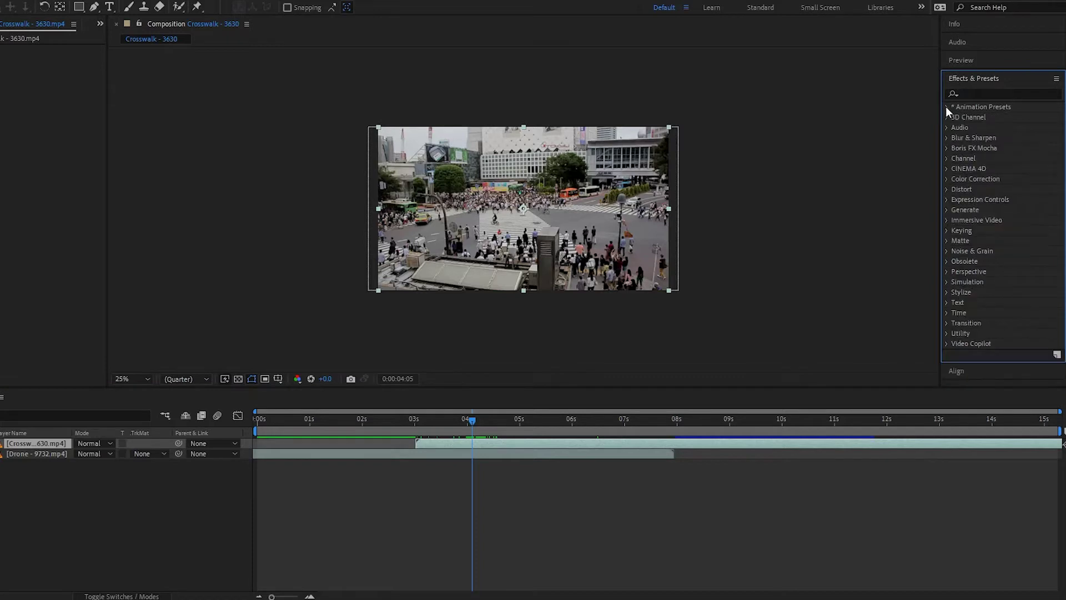
pyautogui.click(946, 106)
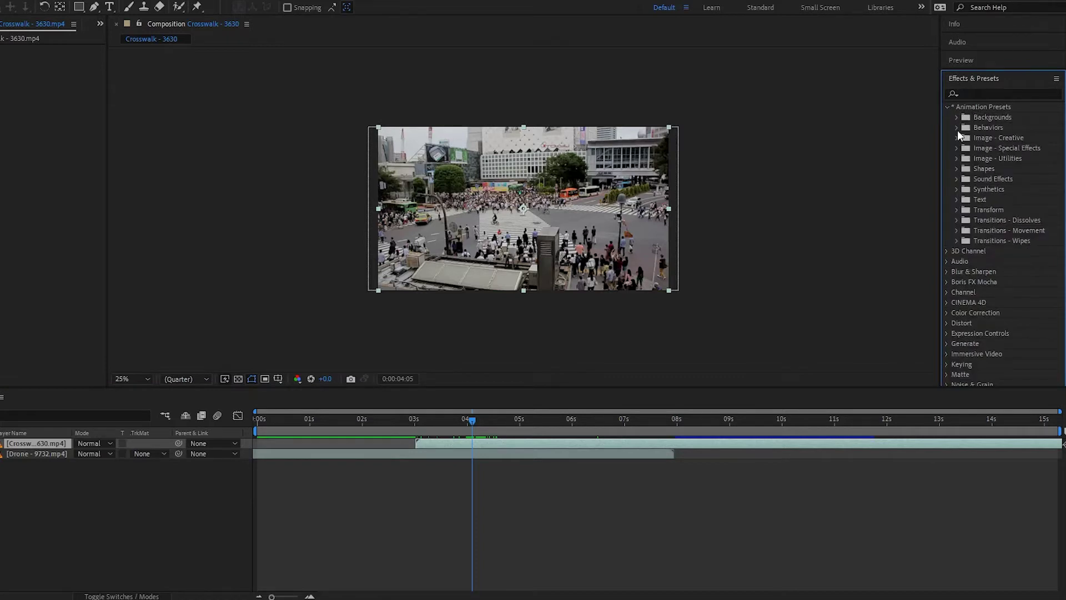
pyautogui.click(957, 129)
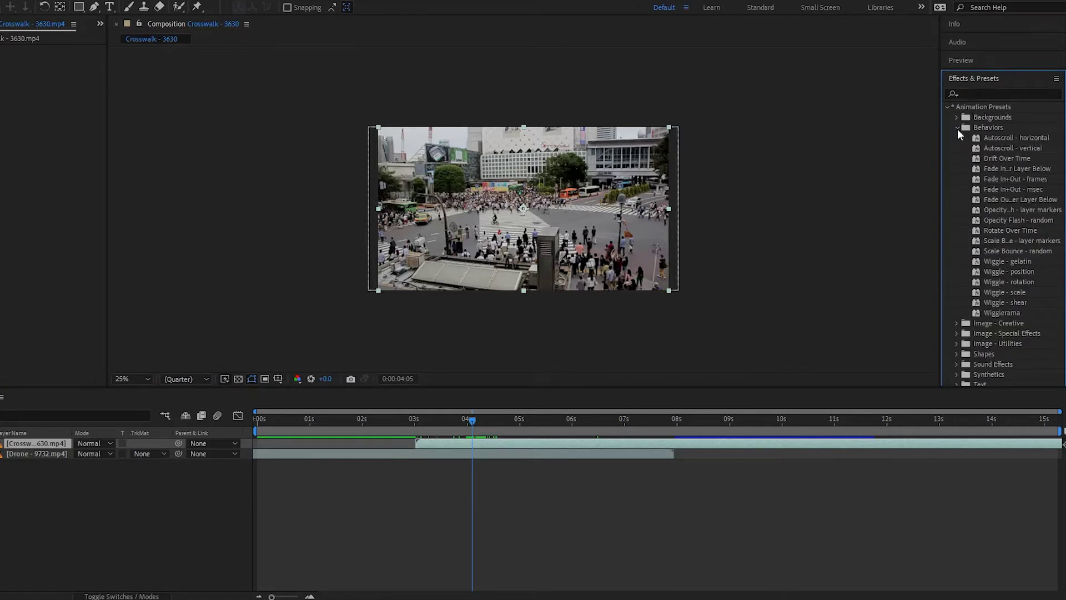
pyautogui.moveTo(1016, 168); pyautogui.dragTo(823, 192)
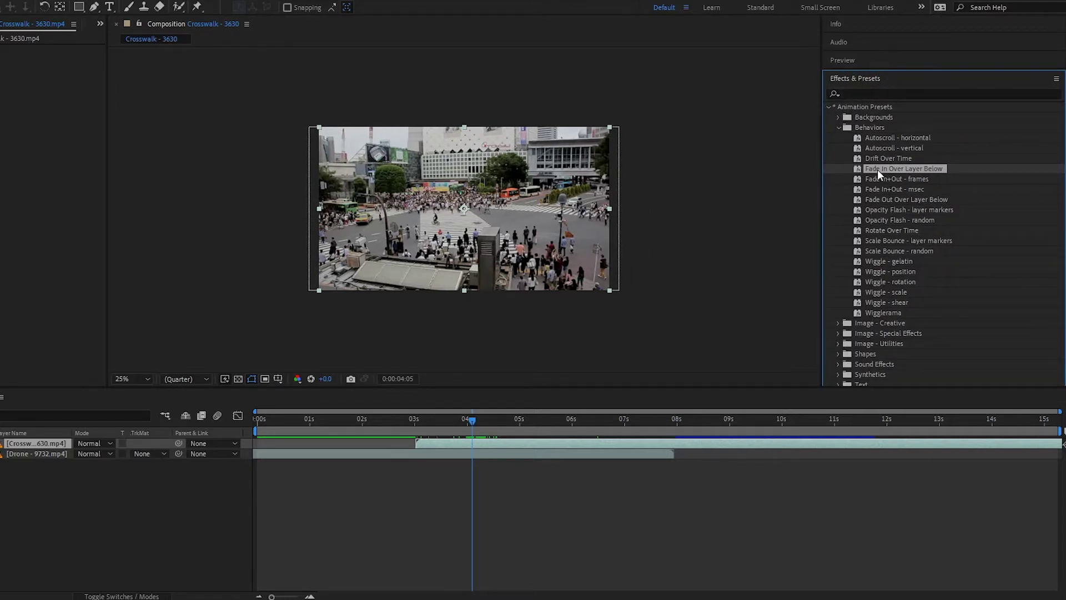
pyautogui.moveTo(882, 169); pyautogui.dragTo(453, 444)
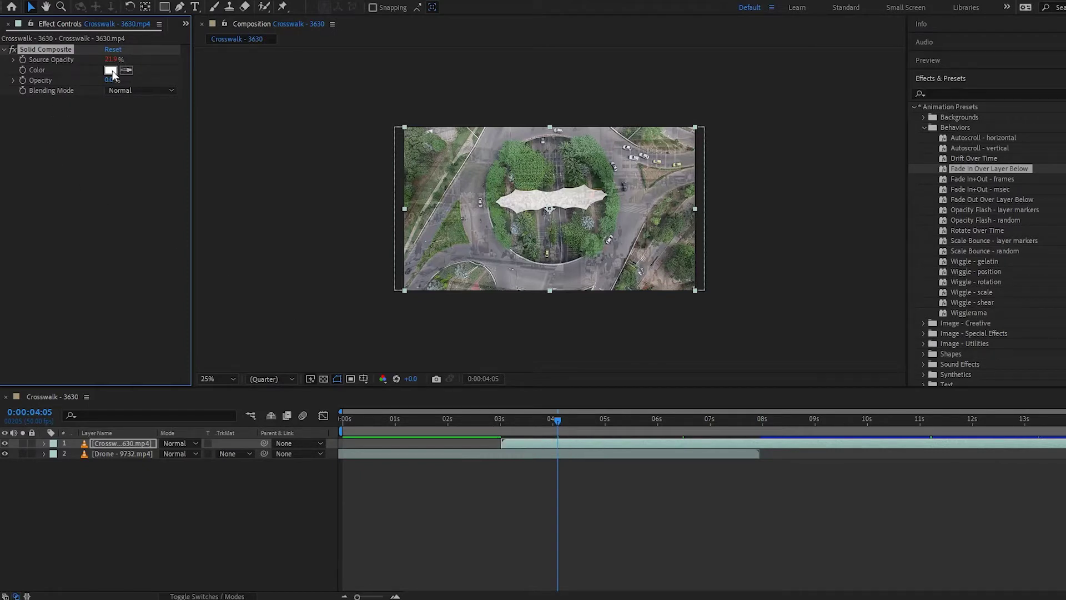
pyautogui.click(115, 89)
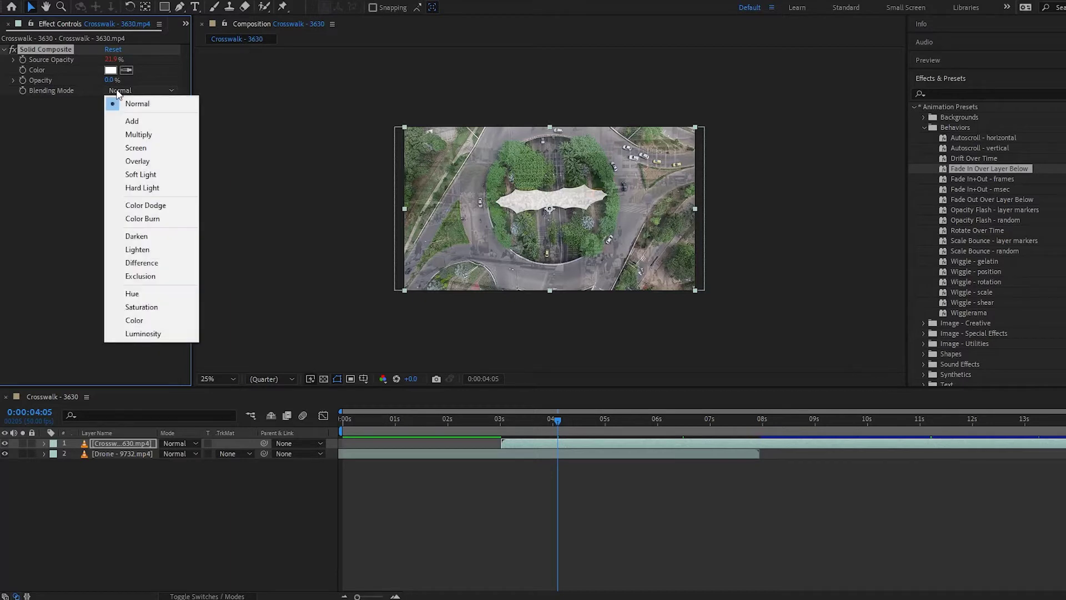
pyautogui.click(38, 116)
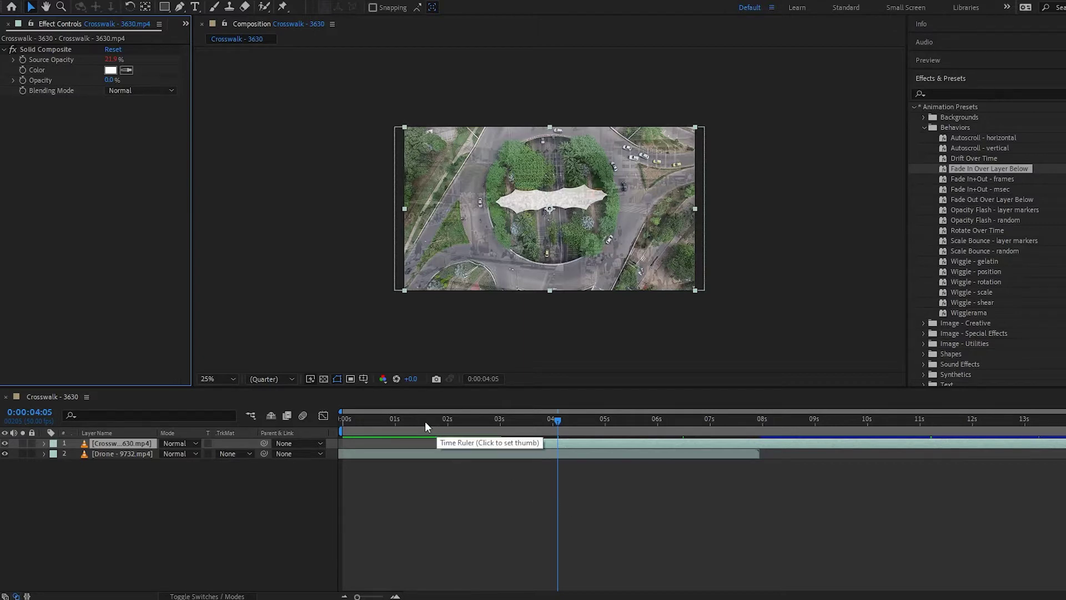
pyautogui.moveTo(425, 421); pyautogui.dragTo(395, 428)
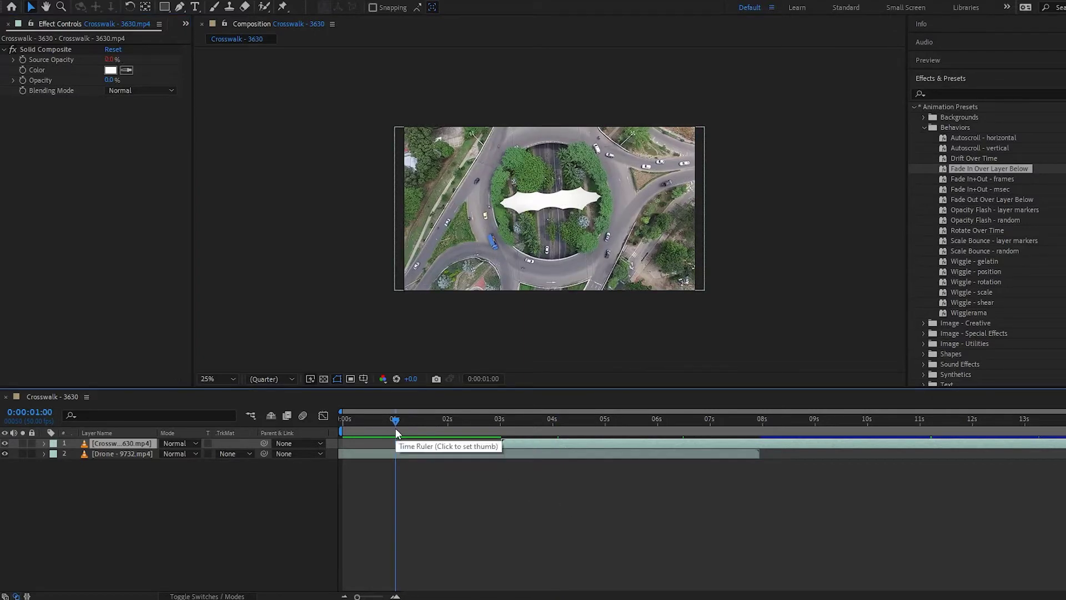
pyautogui.press('space')
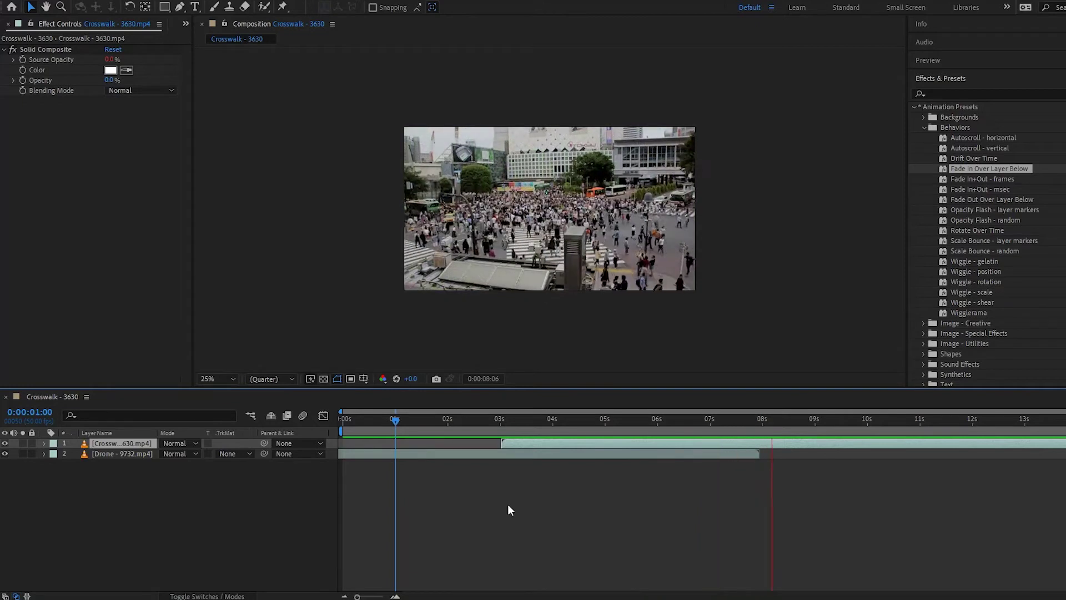
pyautogui.press('space')
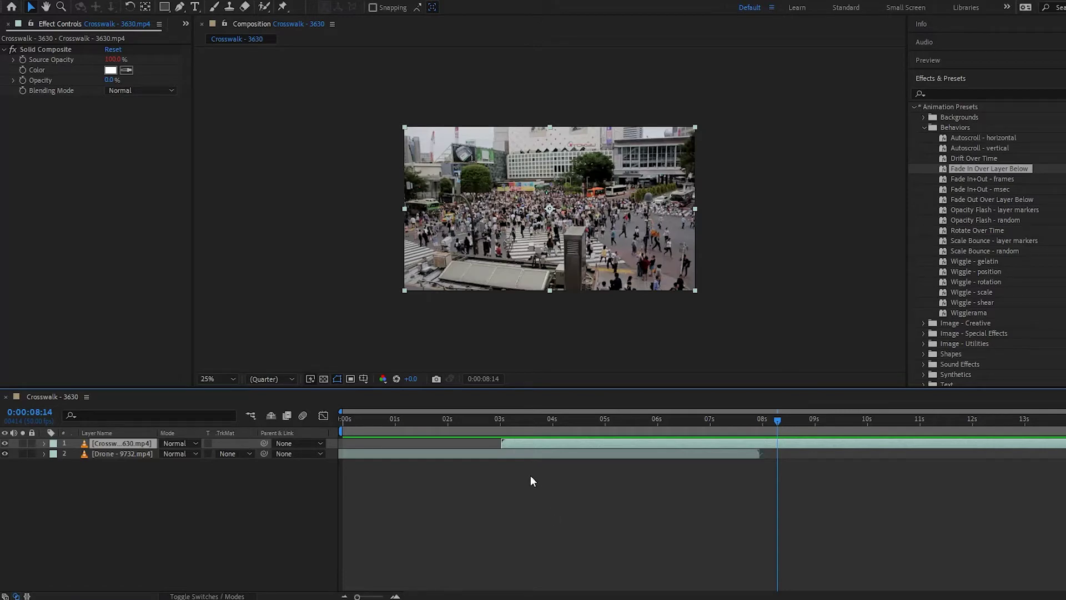
# - Shift the Crosswalk clip to start around 6.5 s and preview the transition from 4 s
pyautogui.moveTo(526, 444); pyautogui.dragTo(712, 442)
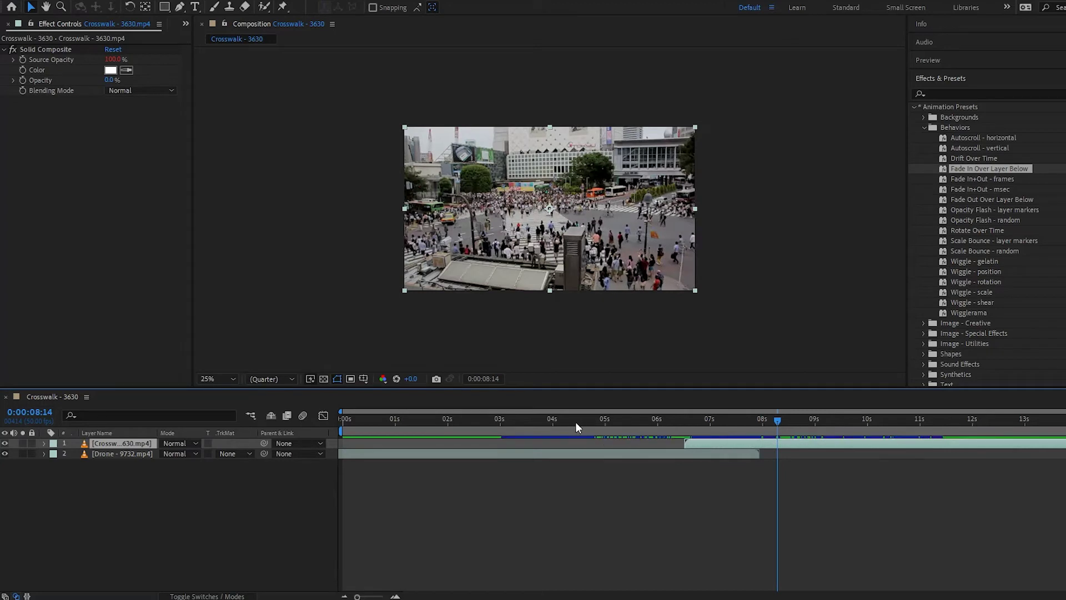
pyautogui.click(552, 424)
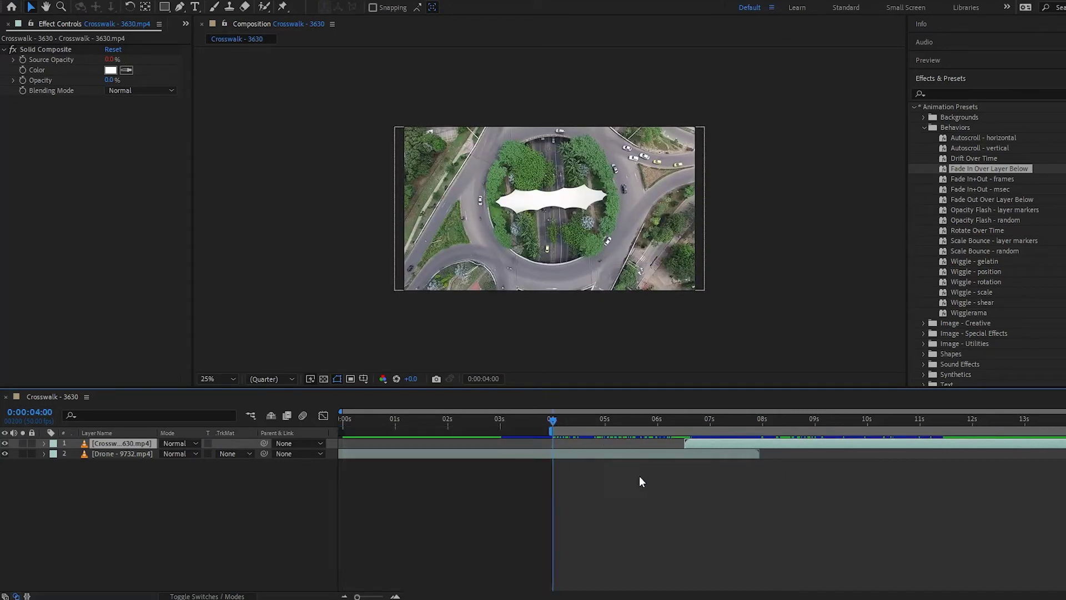
pyautogui.click(554, 427)
pyautogui.press('space')
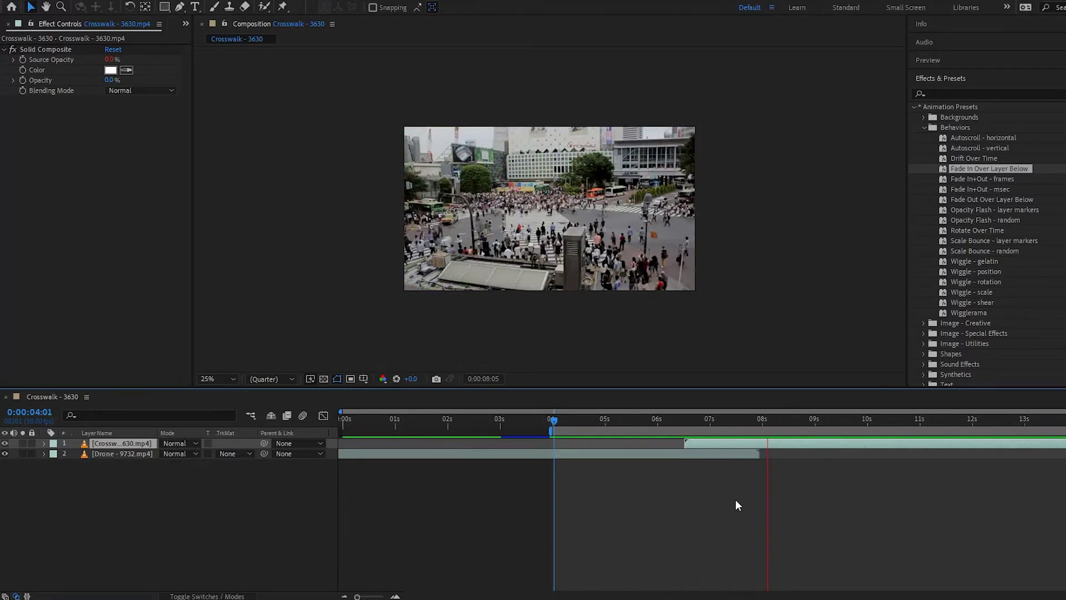
pyautogui.press('space')
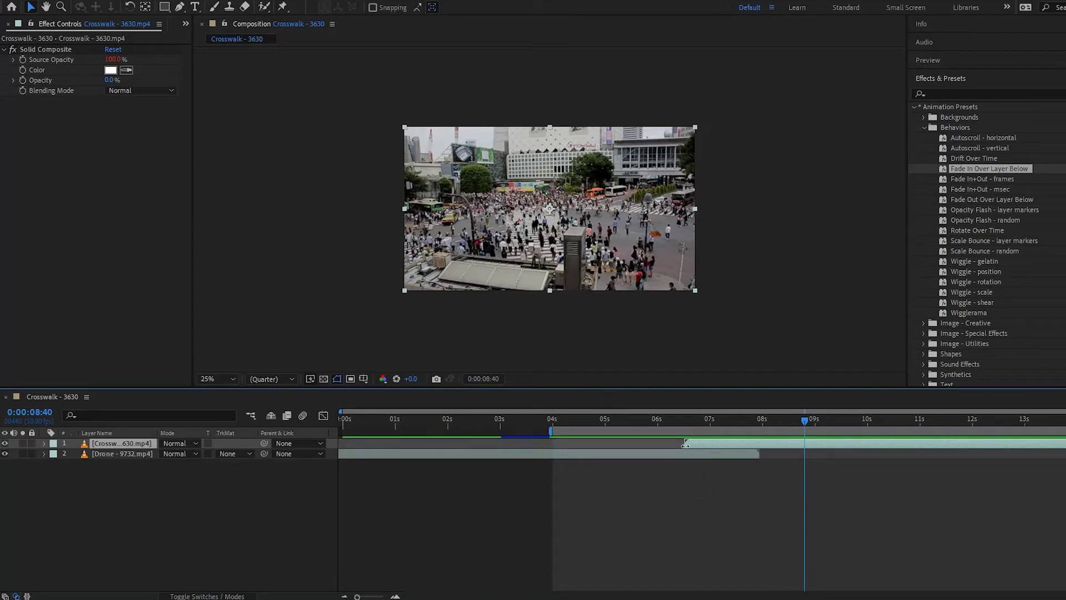
# - Trim the Crosswalk clip's start to about 8.2 s, move it near 4 s, and start the work area near 2.3 s
pyautogui.moveTo(685, 444); pyautogui.dragTo(655, 473)
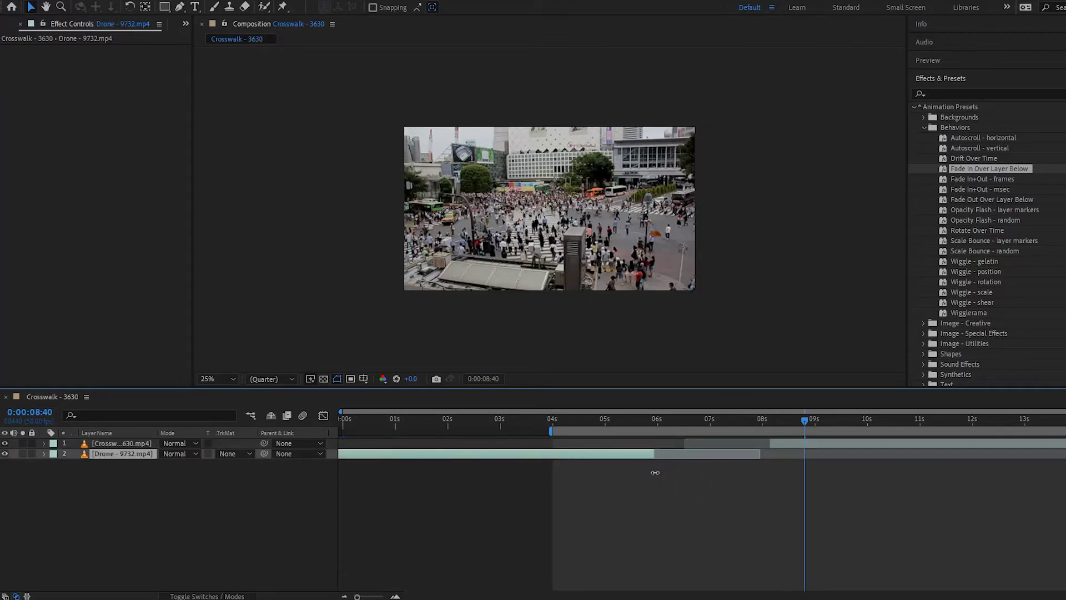
pyautogui.moveTo(800, 446); pyautogui.dragTo(583, 474)
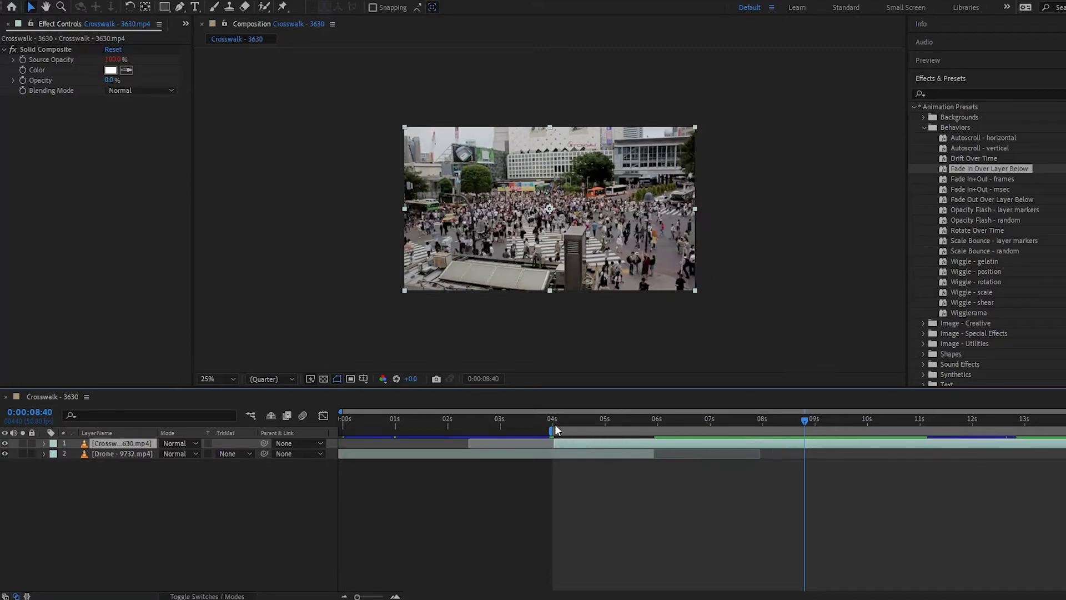
pyautogui.moveTo(551, 431); pyautogui.dragTo(463, 433)
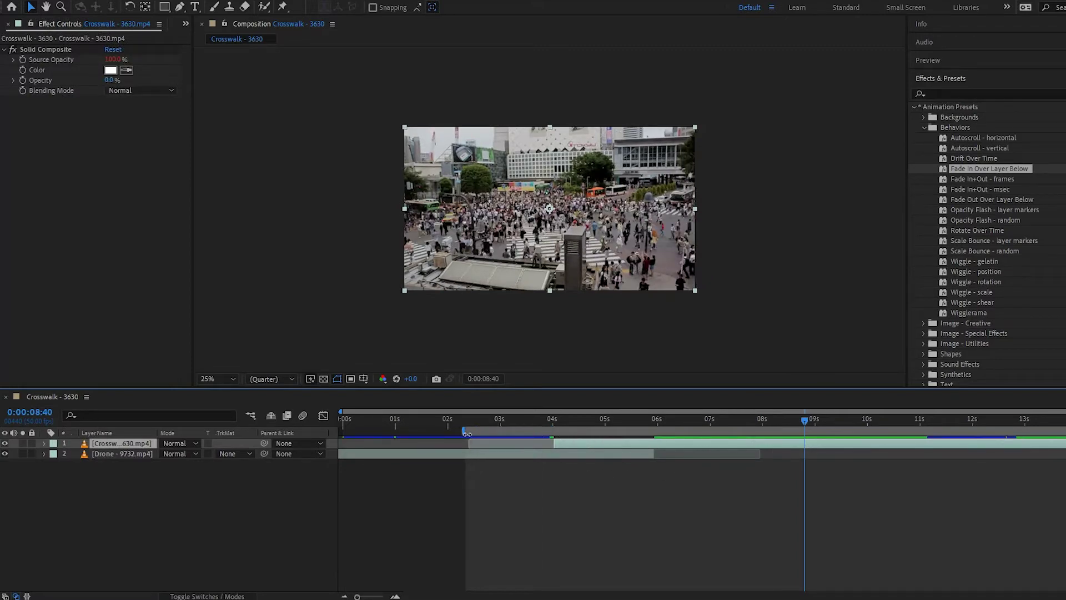
pyautogui.press('space')
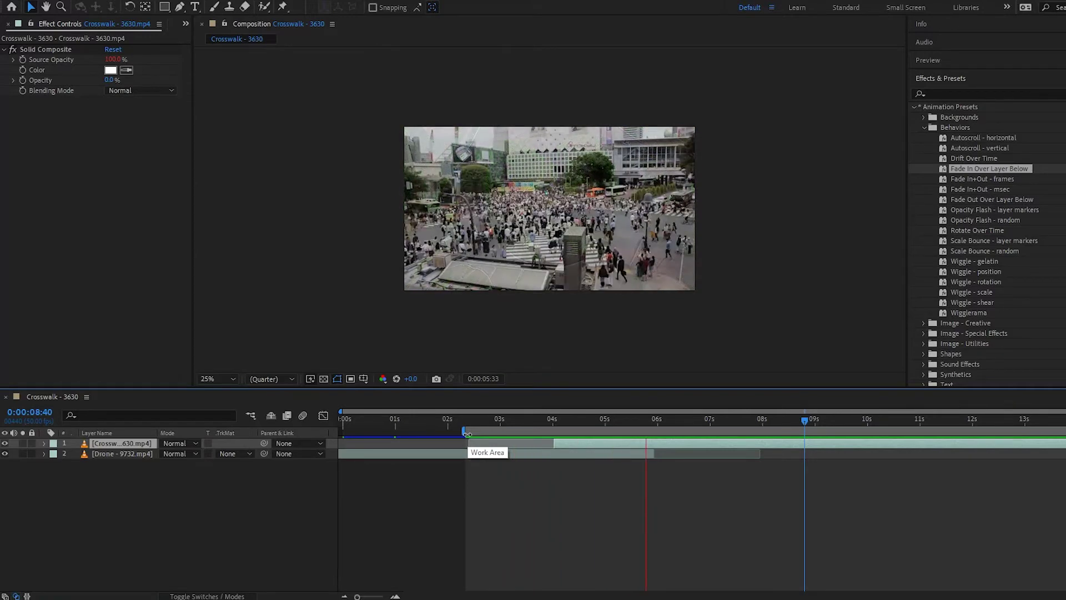
pyautogui.moveTo(464, 432); pyautogui.dragTo(439, 432)
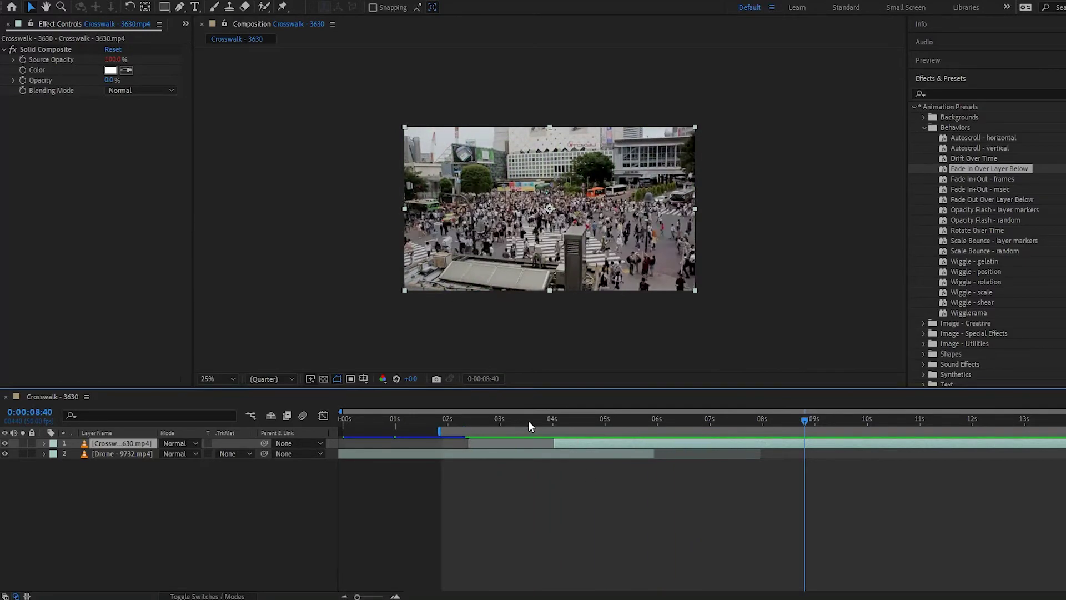
pyautogui.click(530, 421)
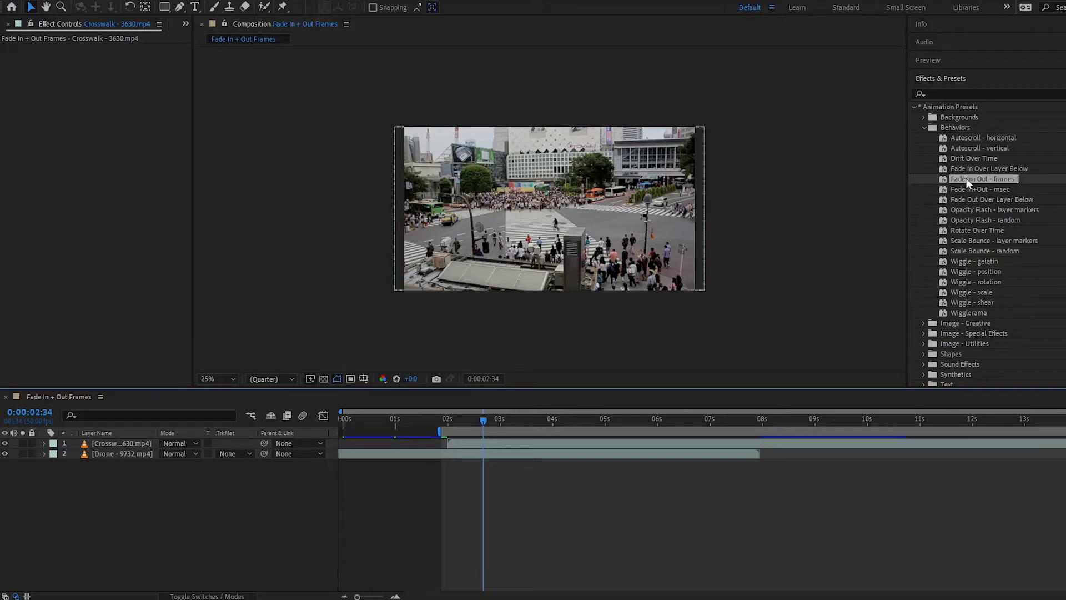
# - Apply Fade In+Out - frames to the Crosswalk clip with a Fade In Duration of 30
pyautogui.moveTo(968, 178); pyautogui.dragTo(471, 444)
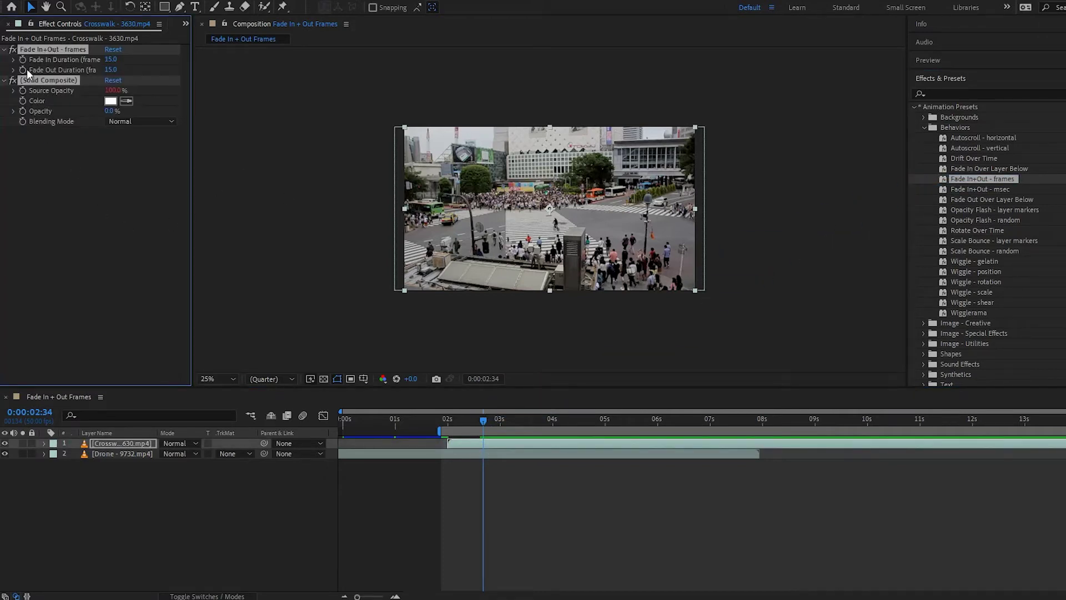
pyautogui.click(47, 155)
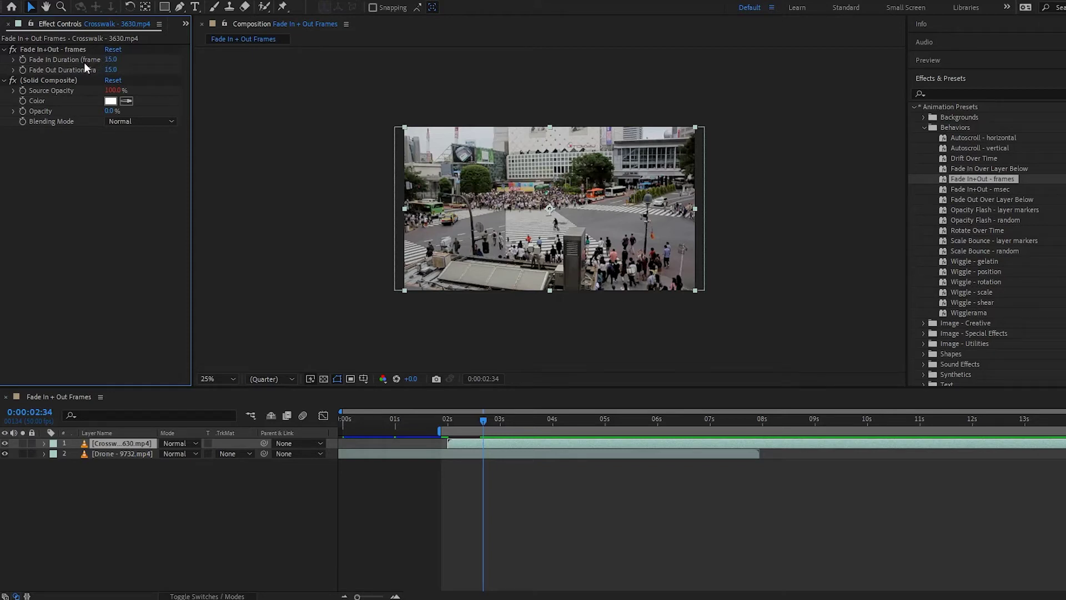
pyautogui.click(116, 61)
pyautogui.write('30')
pyautogui.press('Return')
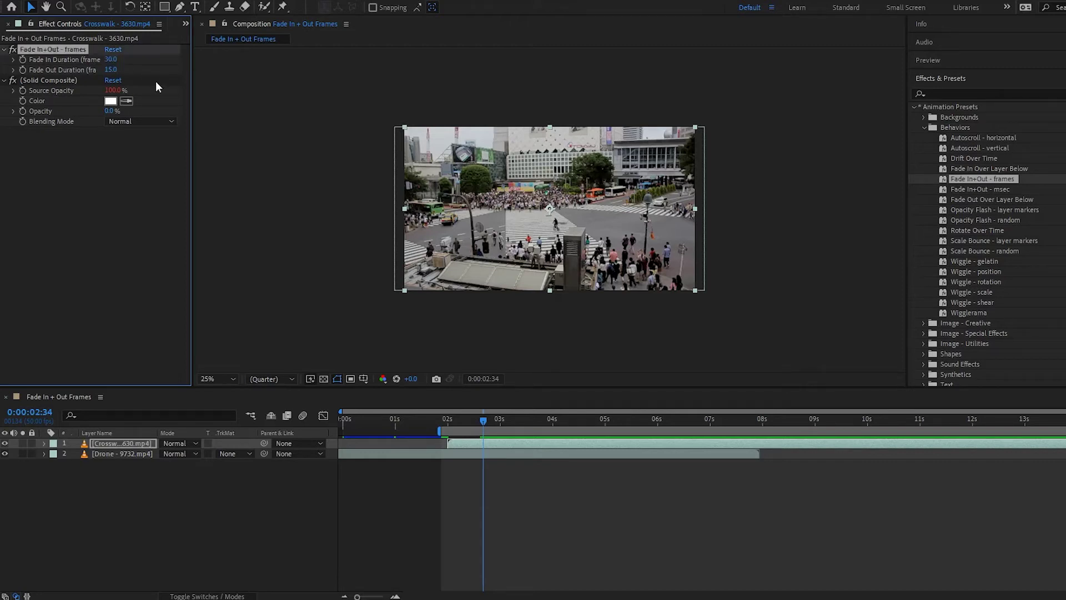
# - Scrub and preview the fade-in from 0:02:00 through the blended transition
pyautogui.click(445, 422)
pyautogui.click(467, 423)
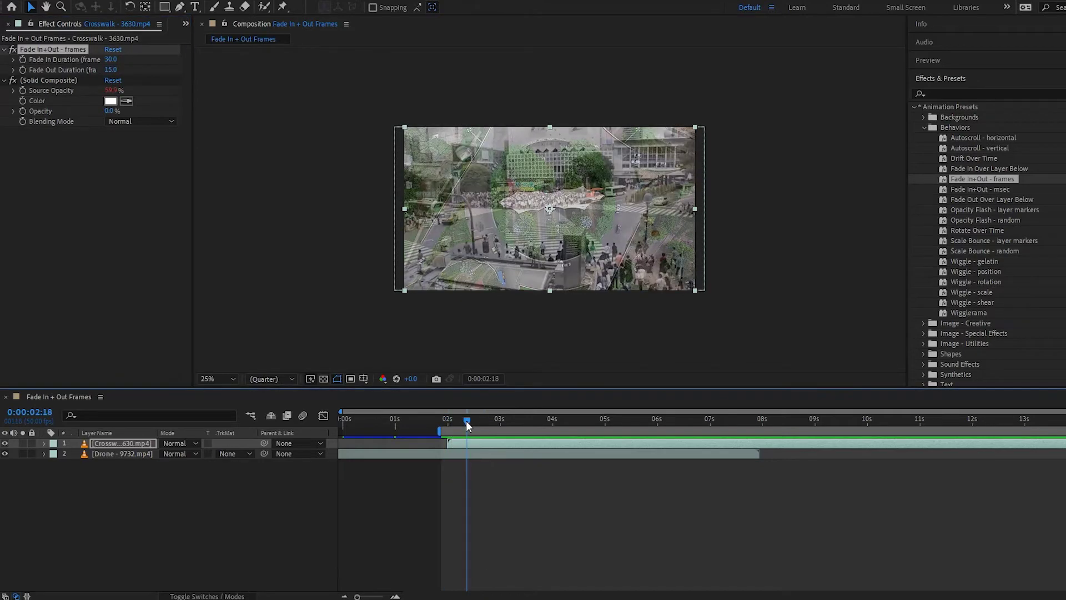
pyautogui.click(449, 422)
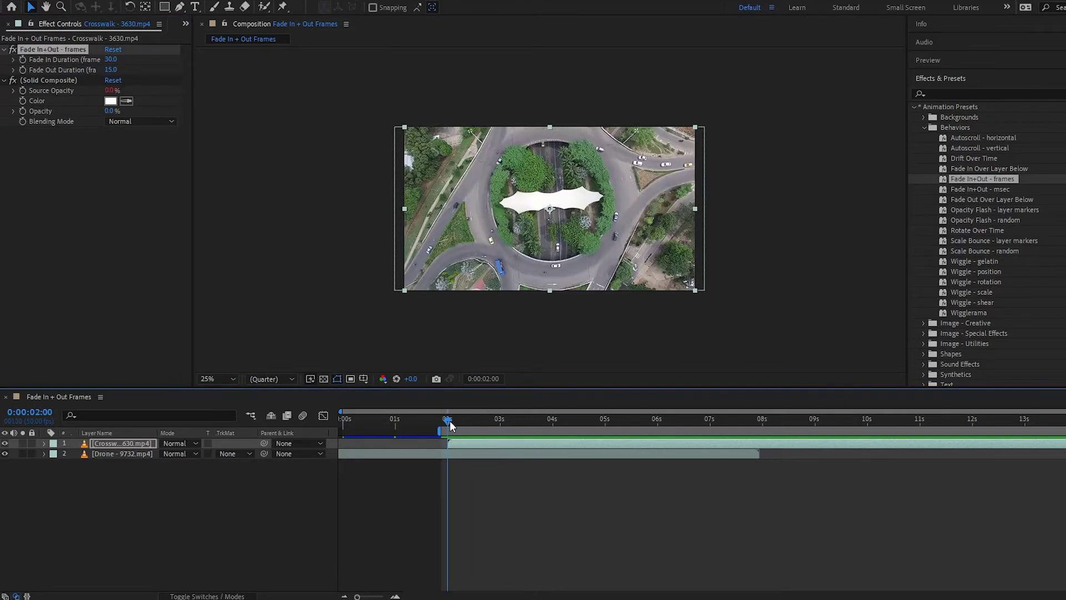
pyautogui.press('space')
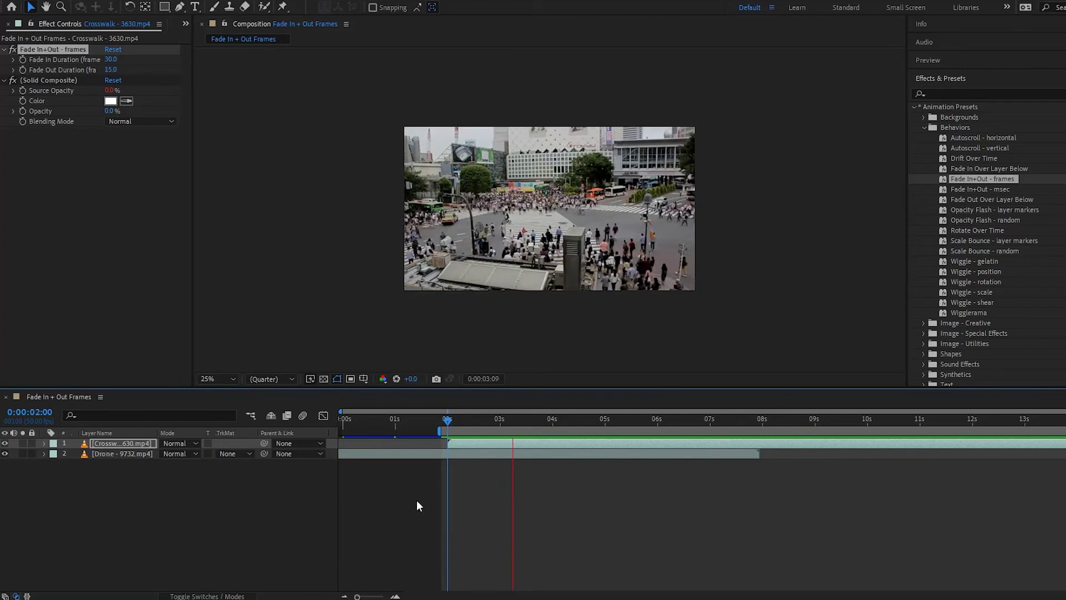
pyautogui.press('space')
pyautogui.click(447, 422)
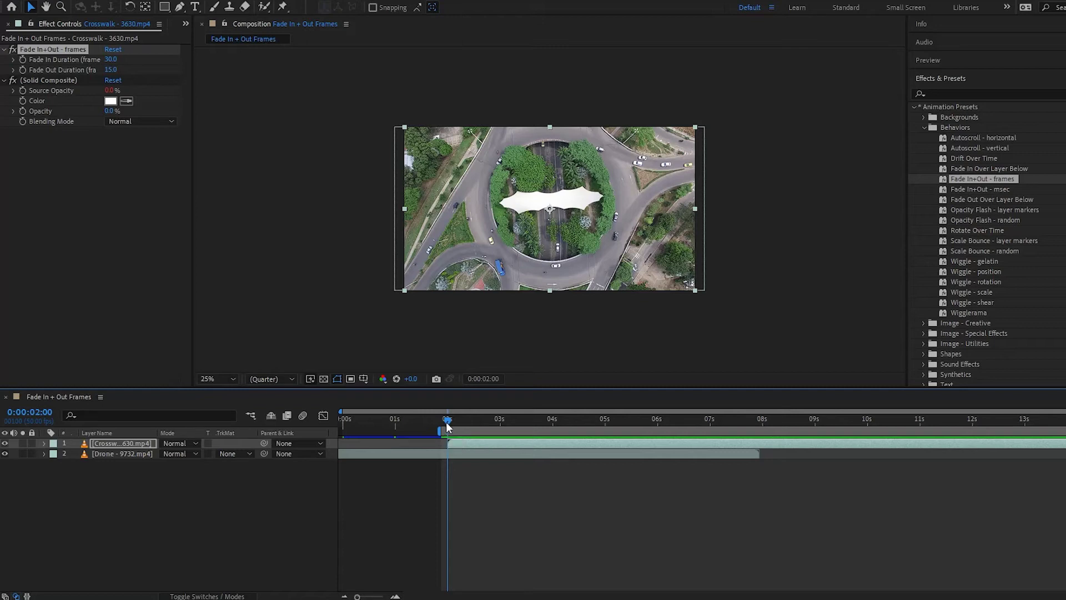
pyautogui.moveTo(447, 422); pyautogui.dragTo(498, 420)
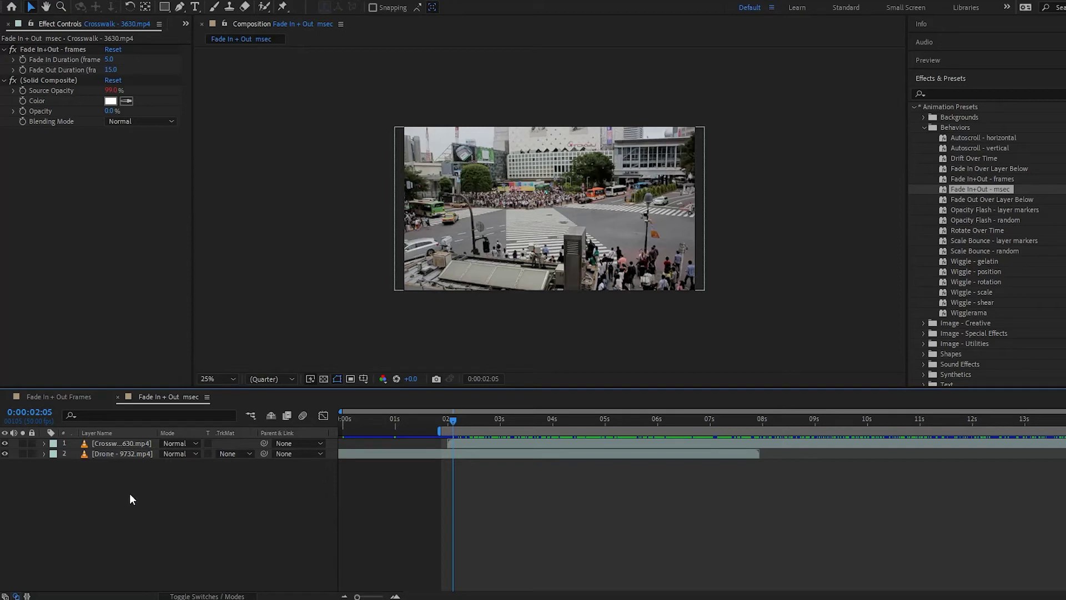
# - Strip every effect from the Crosswalk clip with Ctrl+Shift+E (Effect > Remove All)
pyautogui.click(113, 444)
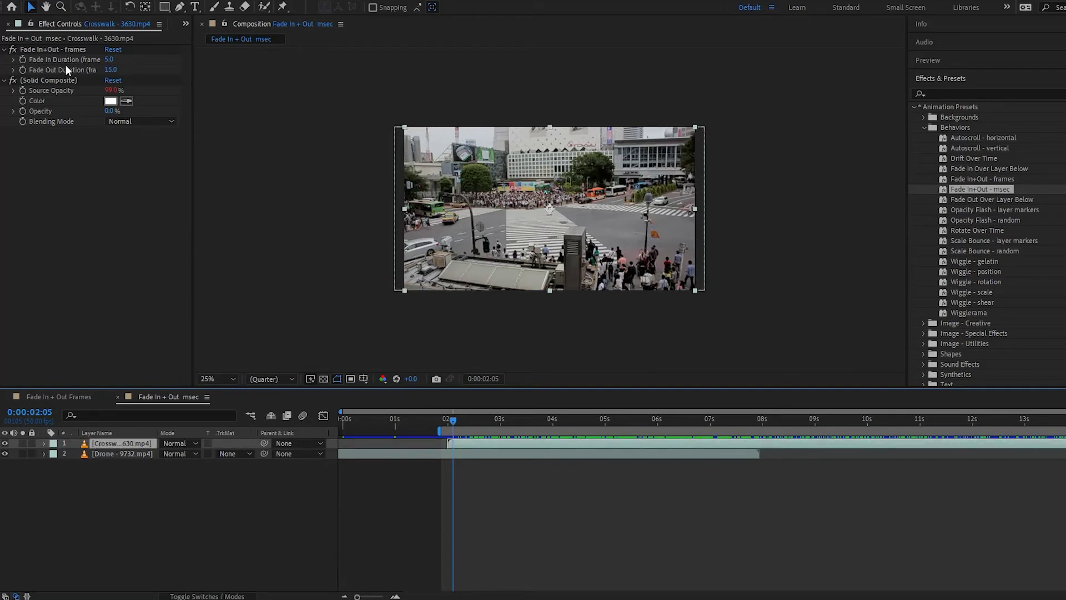
pyautogui.hotkey('ctrl', 'shift', 'e')
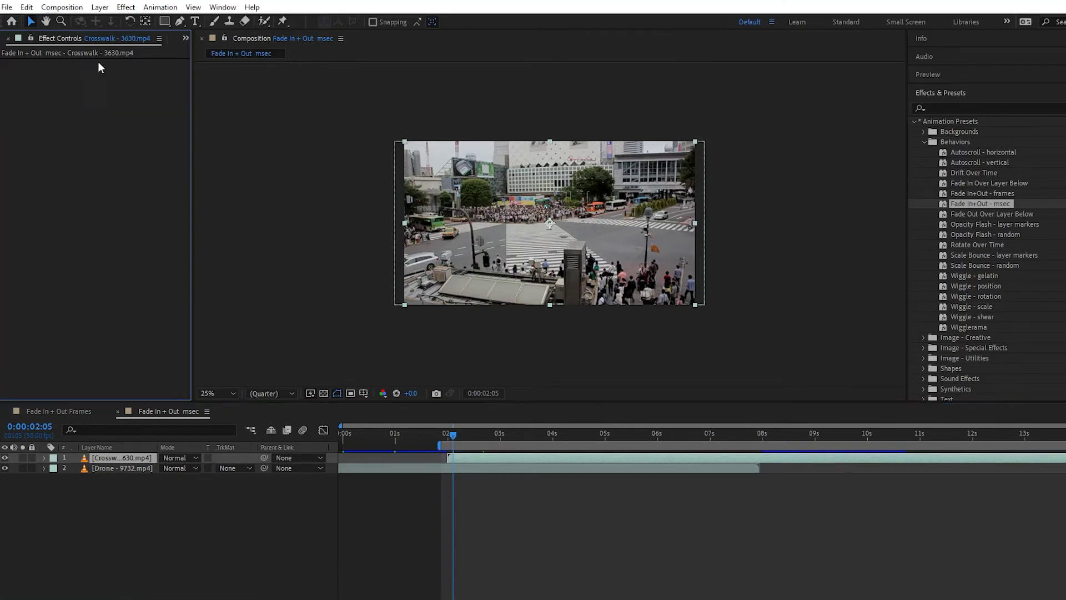
pyautogui.click(125, 7)
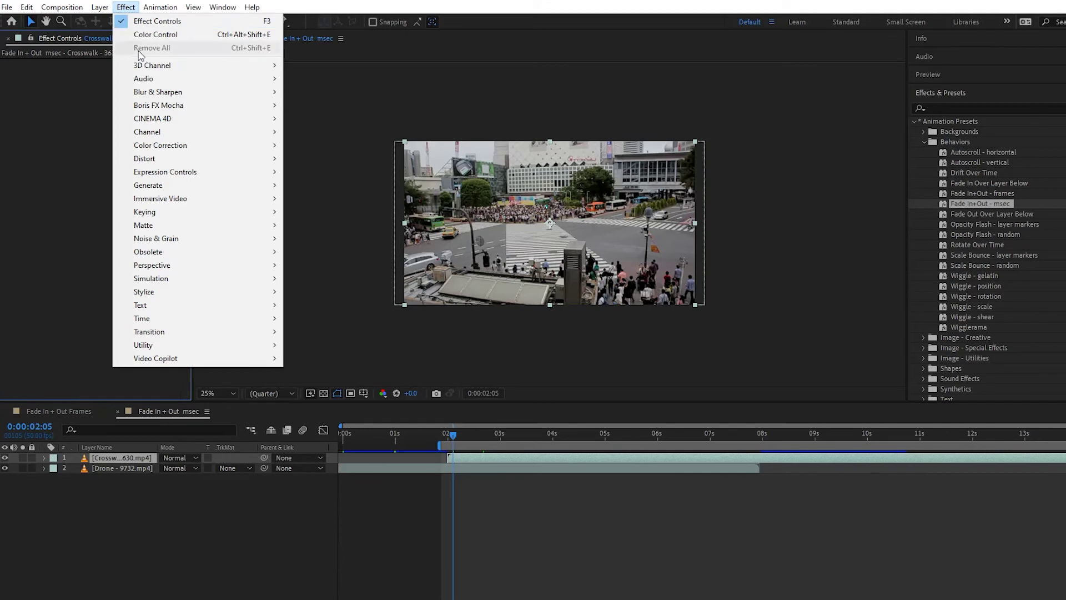
pyautogui.click(42, 172)
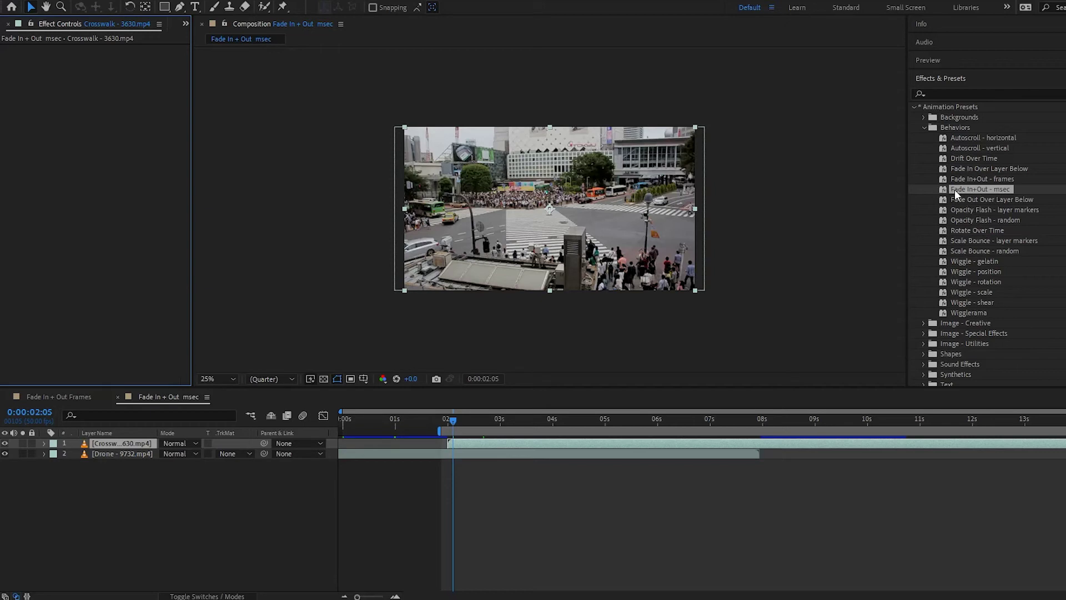
# - Apply Fade In+Out - msec to the Crosswalk clip with a 3000 ms Fade In Duration
pyautogui.moveTo(954, 189); pyautogui.dragTo(120, 448)
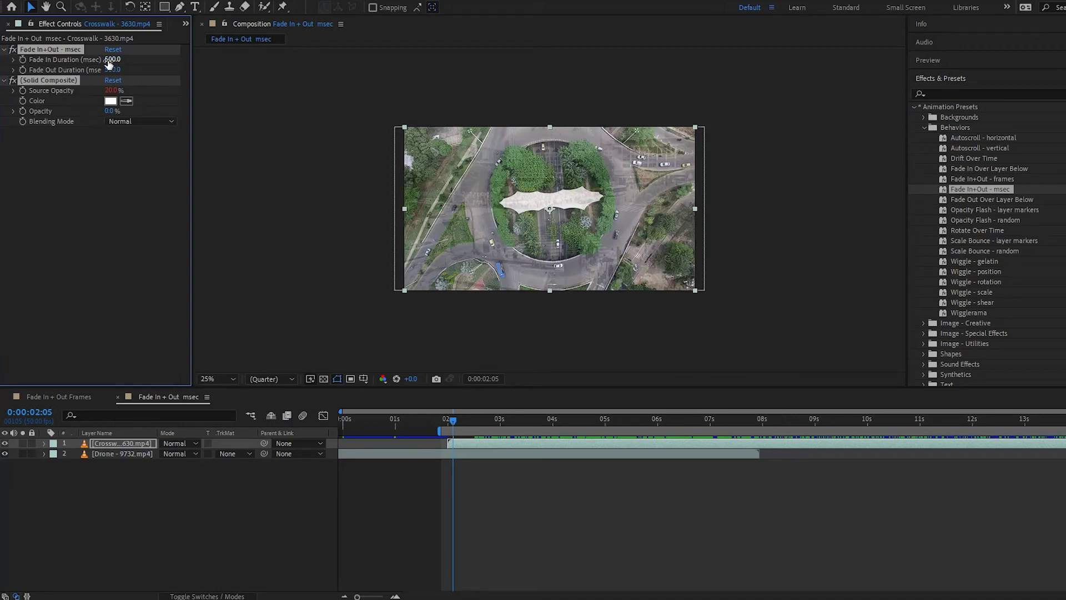
pyautogui.click(112, 143)
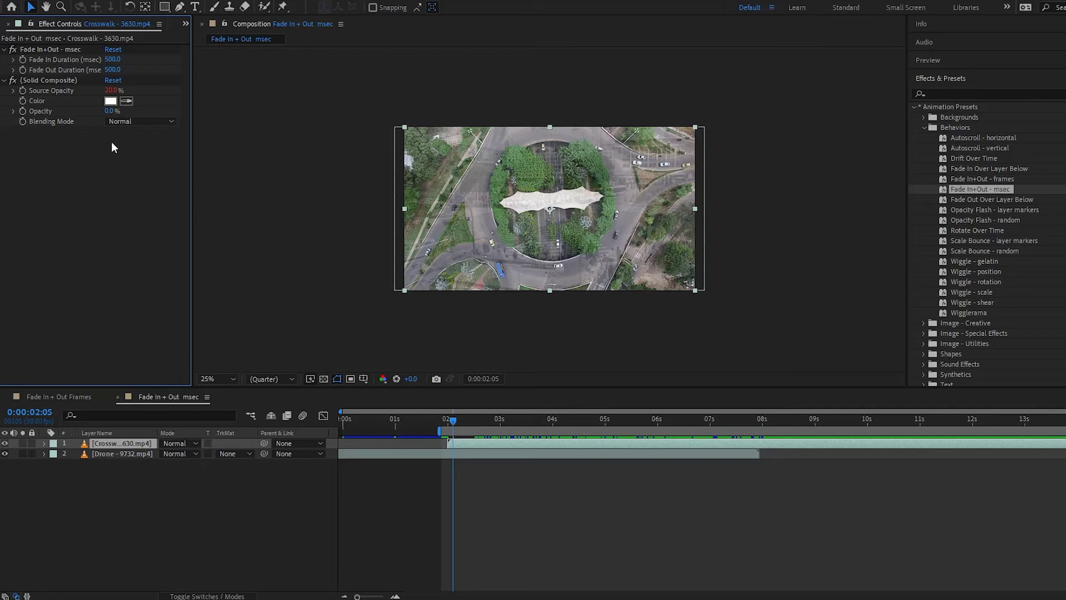
pyautogui.click(114, 59)
pyautogui.write('3000')
pyautogui.press('Return')
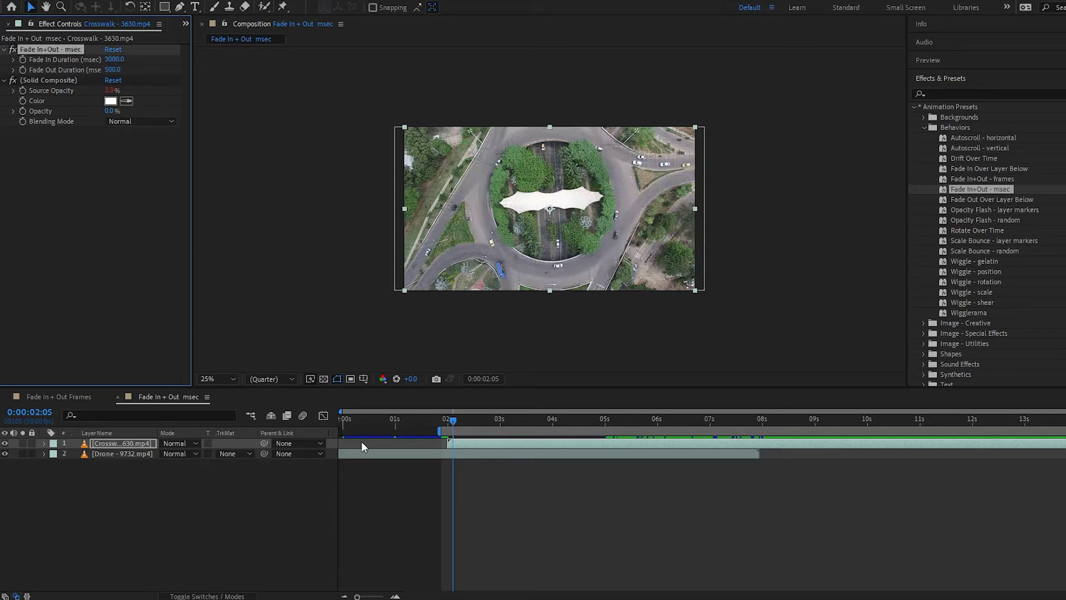
# - Preview the longer 3000 ms fade-in with the clip deselected
pyautogui.click(505, 519)
pyautogui.press('space')
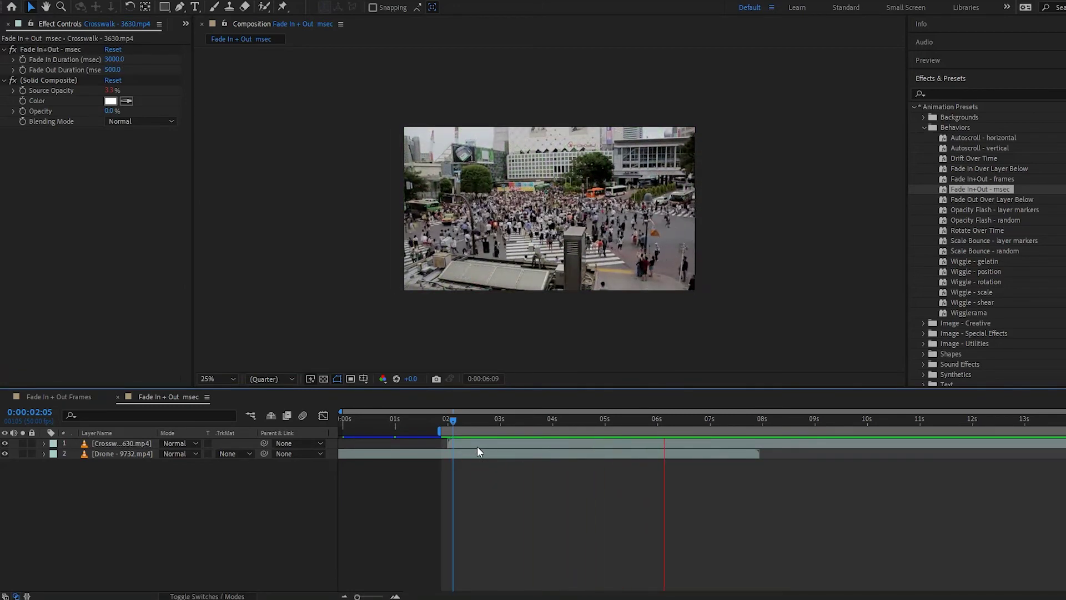
pyautogui.press('space')
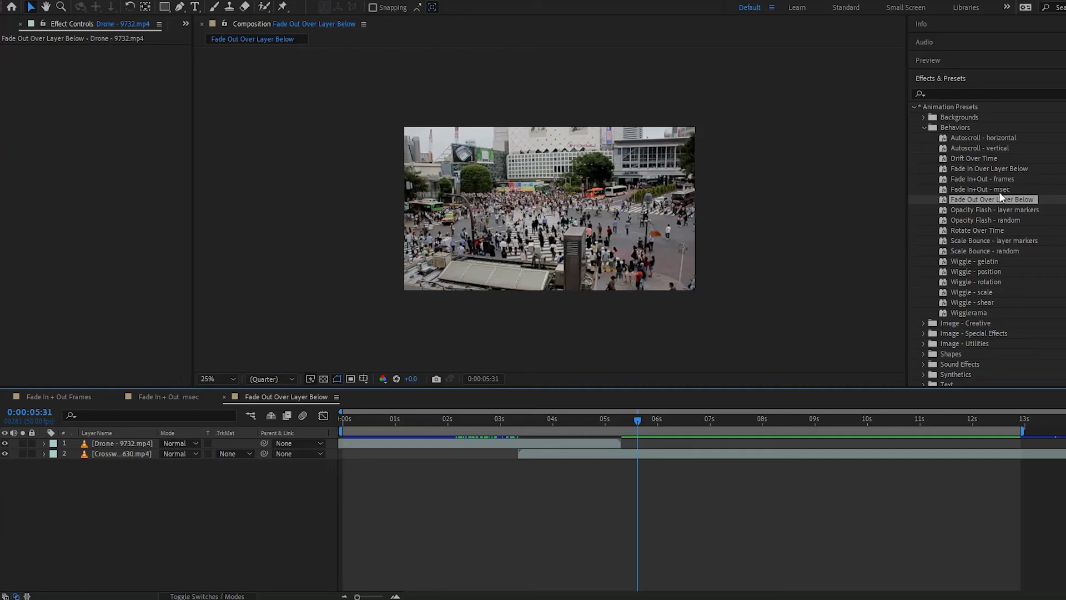
# - Put the Fade Out Over Layer Below preset on the Drone clip and preview its fade-out
pyautogui.moveTo(996, 197); pyautogui.dragTo(538, 445)
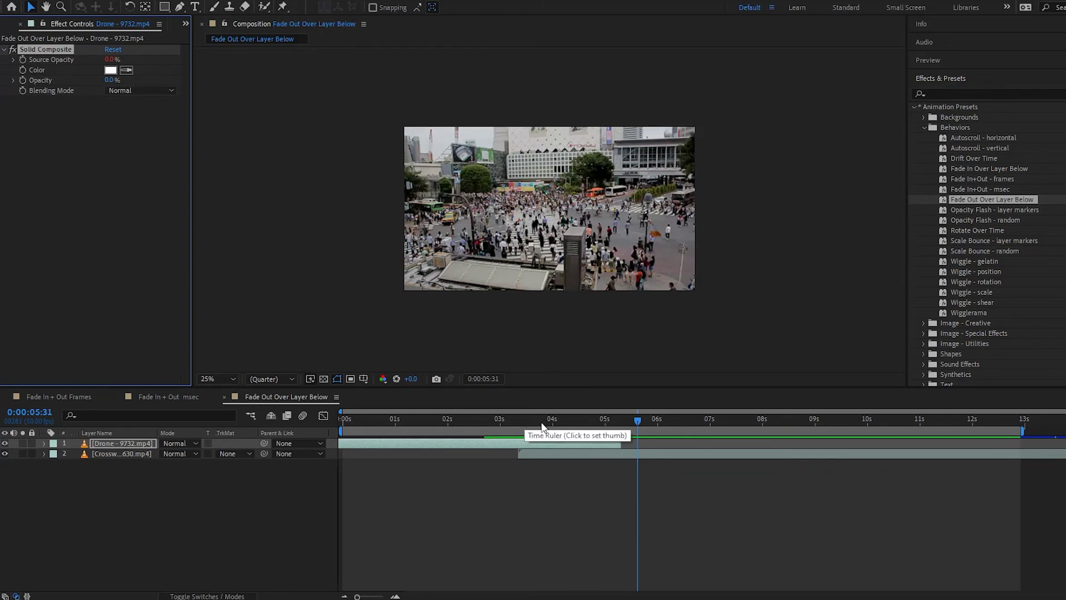
pyautogui.moveTo(542, 426); pyautogui.dragTo(435, 422)
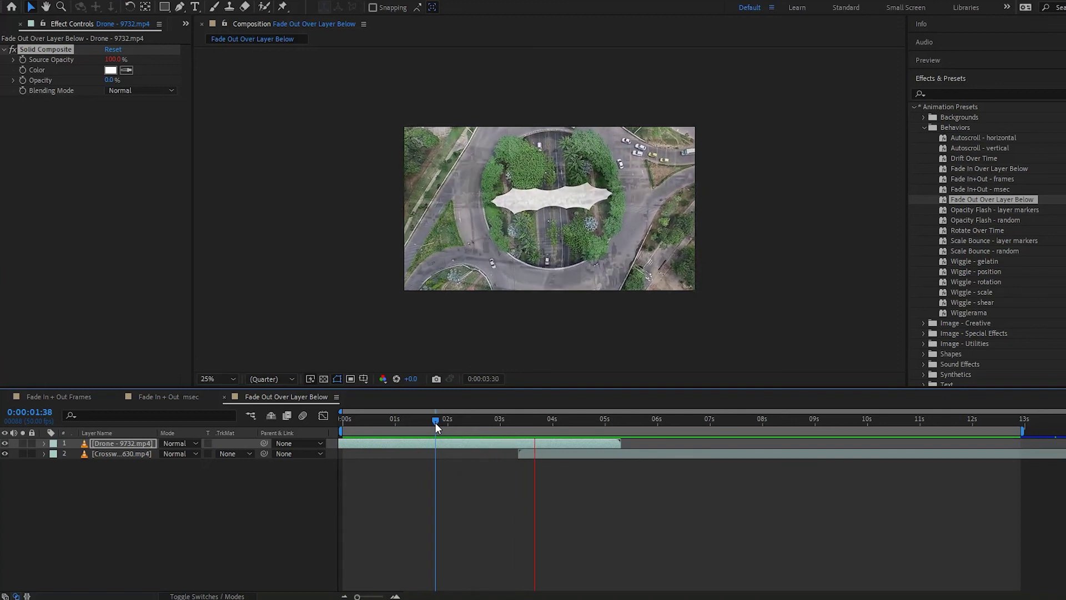
pyautogui.press('space')
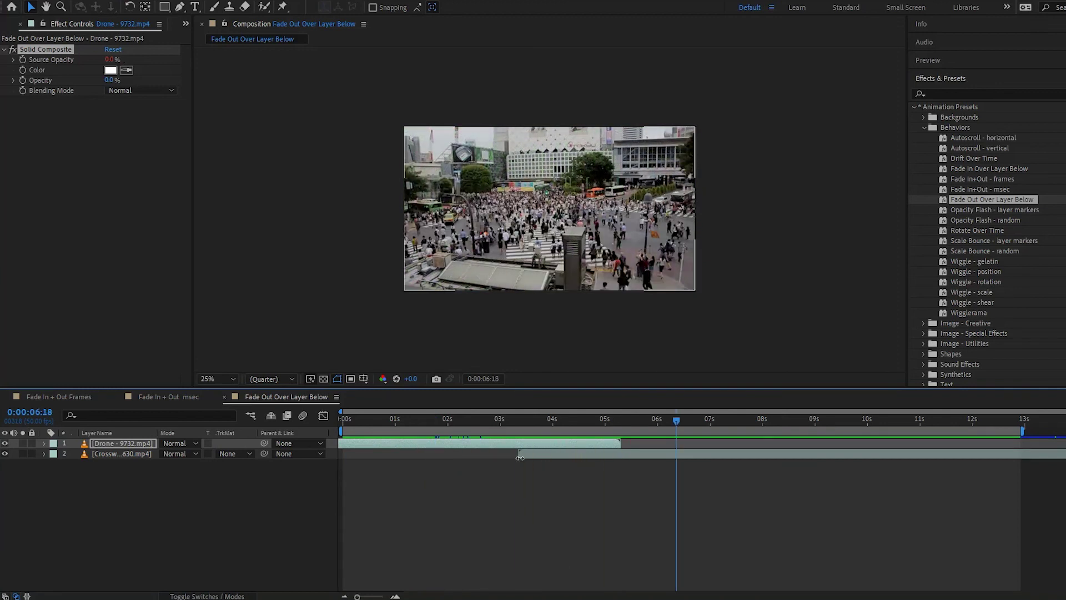